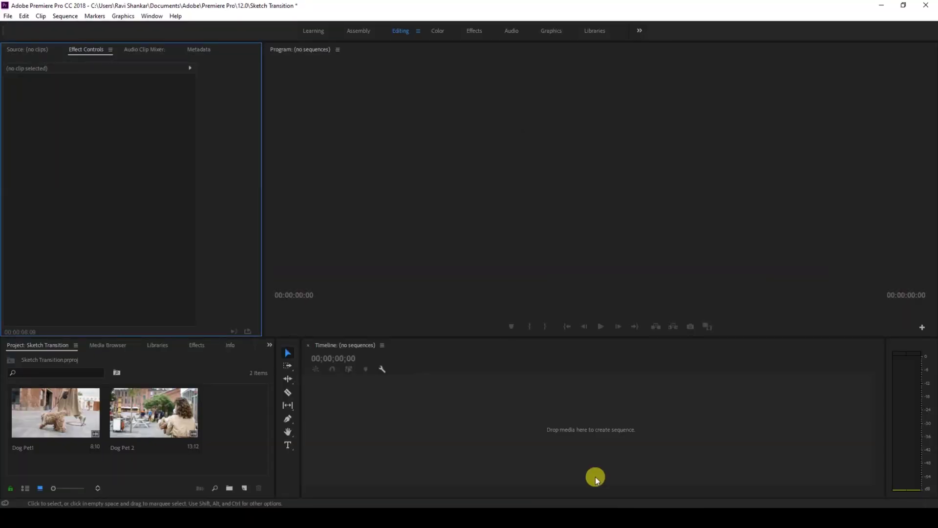
Create a sequence from Dog Pet1 with Dog Pet 2 placed right after it on V1
{"action": "left_click_drag", "start_coordinate": [102, 418], "coordinate": [374, 411]}
{"action": "left_click_drag", "start_coordinate": [170, 406], "coordinate": [619, 421]}
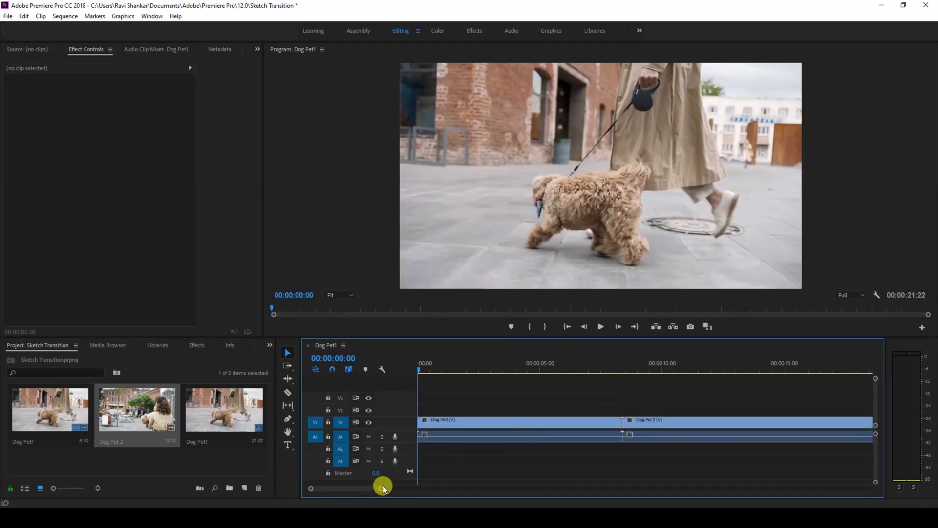
{"action": "left_click_drag", "start_coordinate": [382, 489], "coordinate": [425, 488]}
Play the sequence from about 5.6 seconds to preview the cut near 8 seconds
{"action": "left_click", "coordinate": [480, 360]}
{"action": "key", "text": "space"}
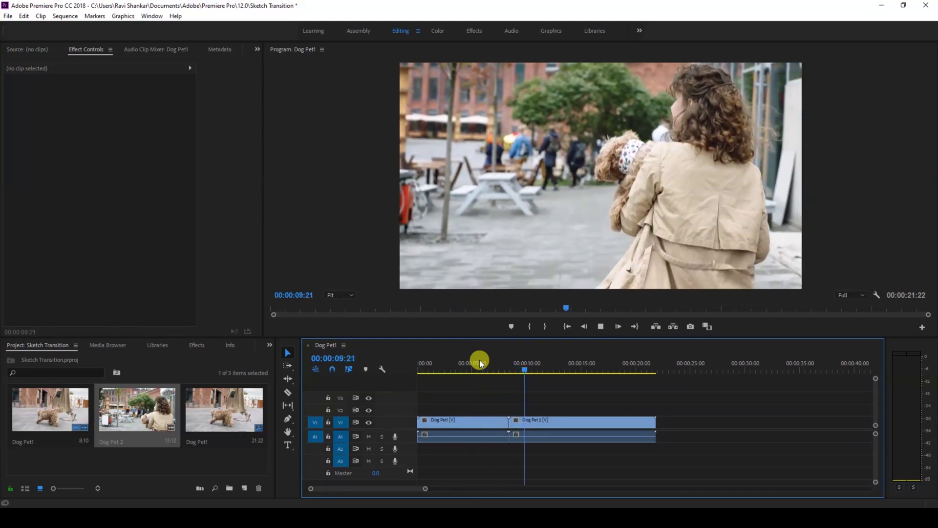
{"action": "left_click_drag", "start_coordinate": [479, 367], "coordinate": [509, 371]}
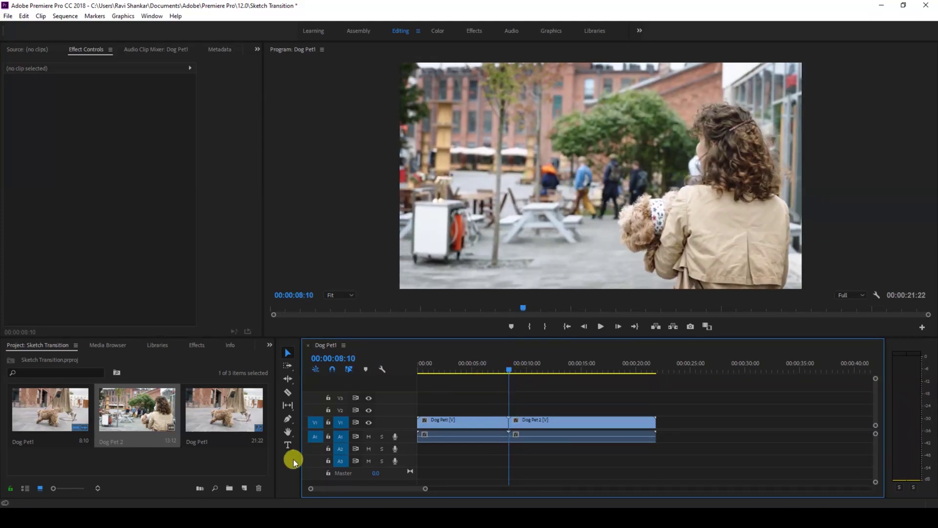
Create a new 1920×1080, 25 fps Adjustment Layer in the Project panel
{"action": "right_click", "coordinate": [224, 456]}
{"action": "mouse_move", "coordinate": [249, 409]}
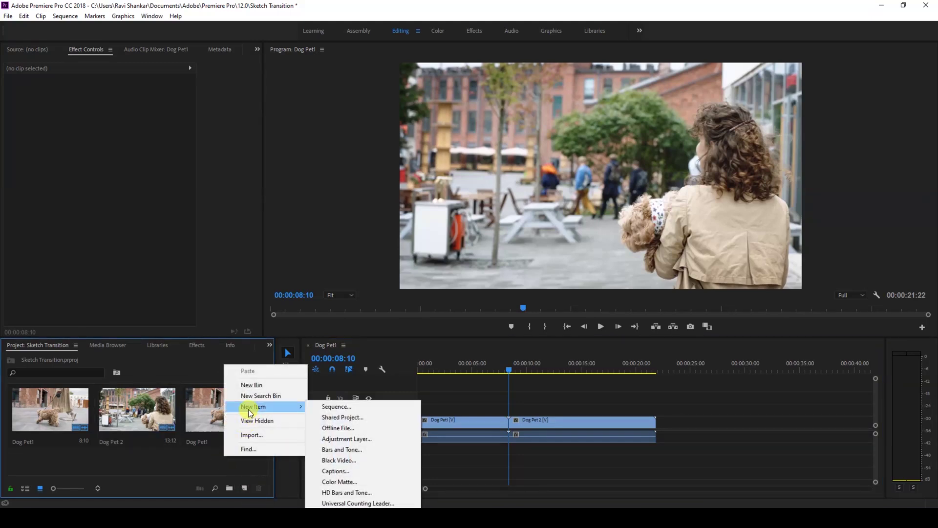
{"action": "left_click", "coordinate": [329, 439]}
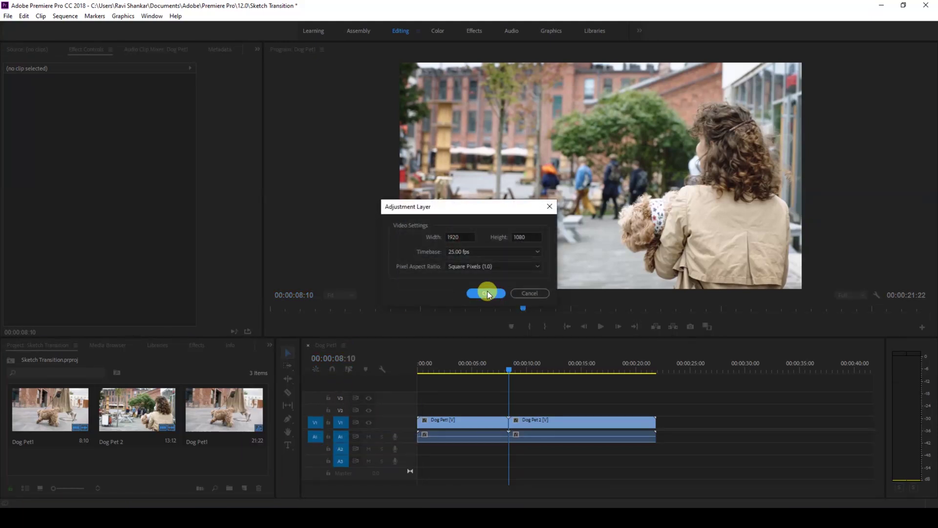
{"action": "left_click", "coordinate": [487, 293]}
{"action": "left_click", "coordinate": [315, 427]}
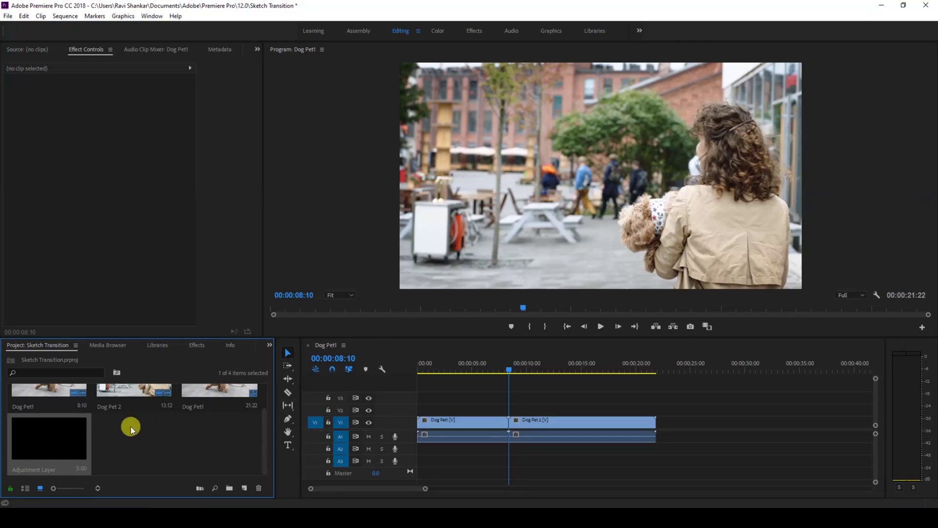
{"action": "key", "text": "ctrl+z"}
Place the adjustment layer on V2 over the Dog Pet1–Dog Pet 2 cut
{"action": "left_click_drag", "start_coordinate": [51, 454], "coordinate": [517, 412]}
{"action": "left_click", "coordinate": [518, 409]}
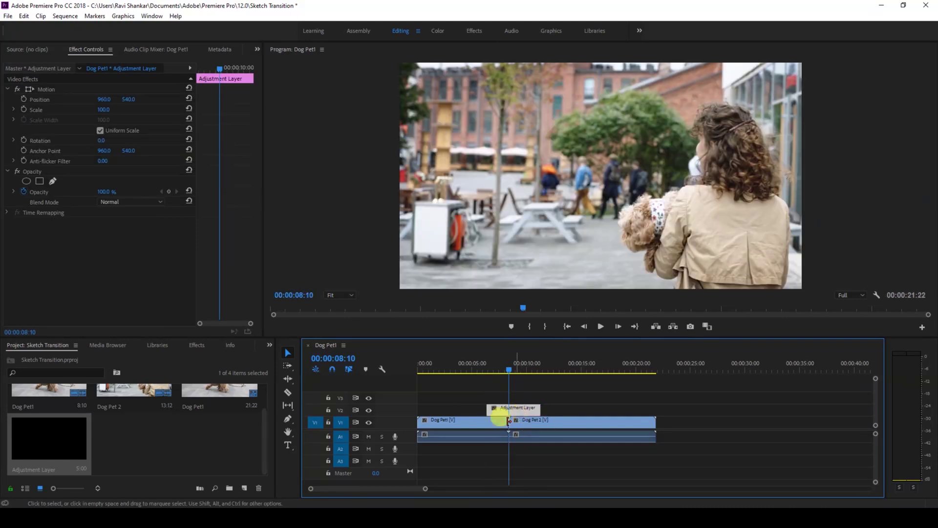
{"action": "left_click_drag", "start_coordinate": [423, 488], "coordinate": [371, 488]}
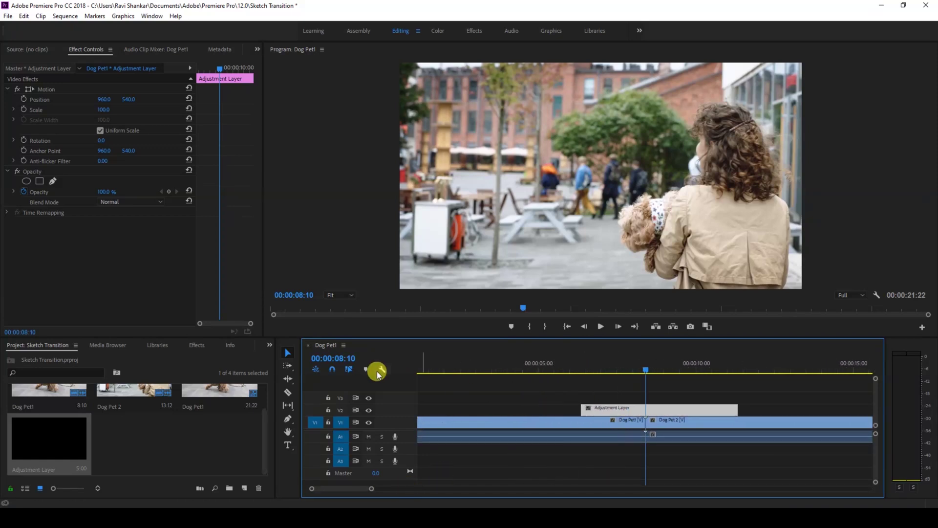
Search the Effects panel for 'find edges' and apply Find Edges to the Adjustment Layer clip
{"action": "left_click", "coordinate": [198, 345]}
{"action": "left_click", "coordinate": [64, 360]}
{"action": "type", "text": "find ed"}
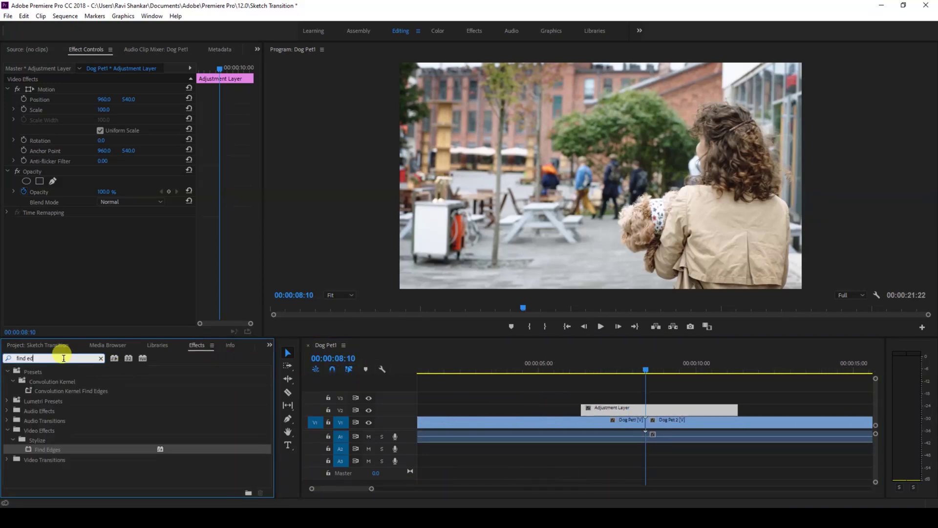
{"action": "type", "text": "find ef"}
{"action": "key", "text": "BackSpace"}
{"action": "type", "text": "dges"}
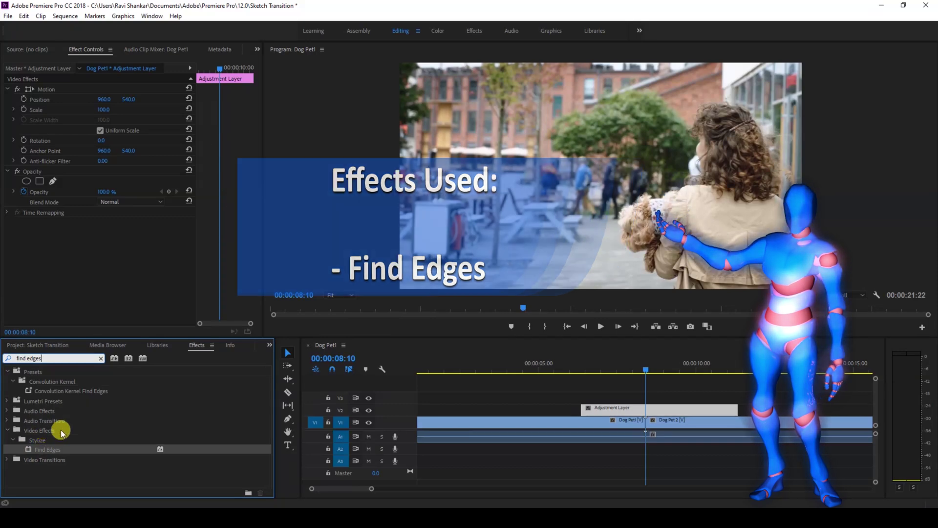
{"action": "mouse_move", "coordinate": [45, 450]}
{"action": "left_mouse_down"}
{"action": "mouse_move", "coordinate": [140, 413]}
{"action": "mouse_move", "coordinate": [469, 375]}
{"action": "mouse_move", "coordinate": [610, 409]}
{"action": "left_mouse_up"}
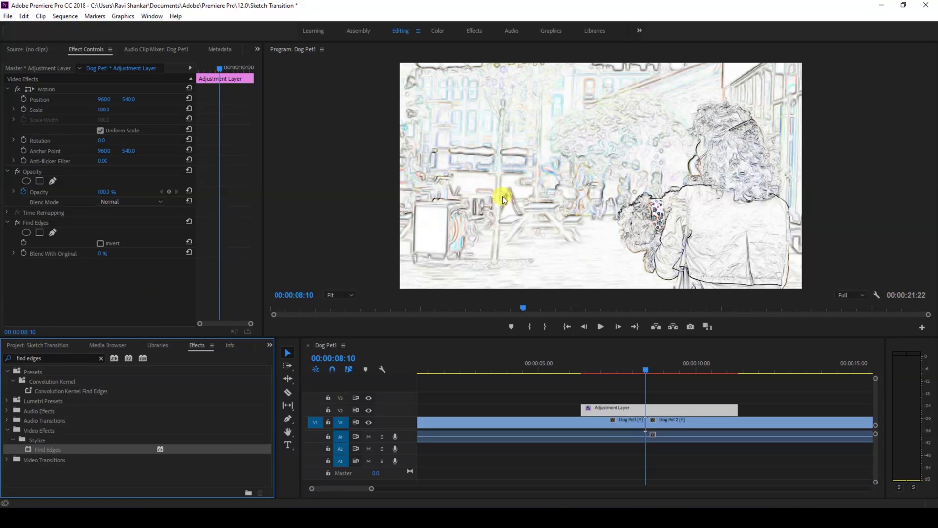
{"action": "left_click", "coordinate": [654, 411]}
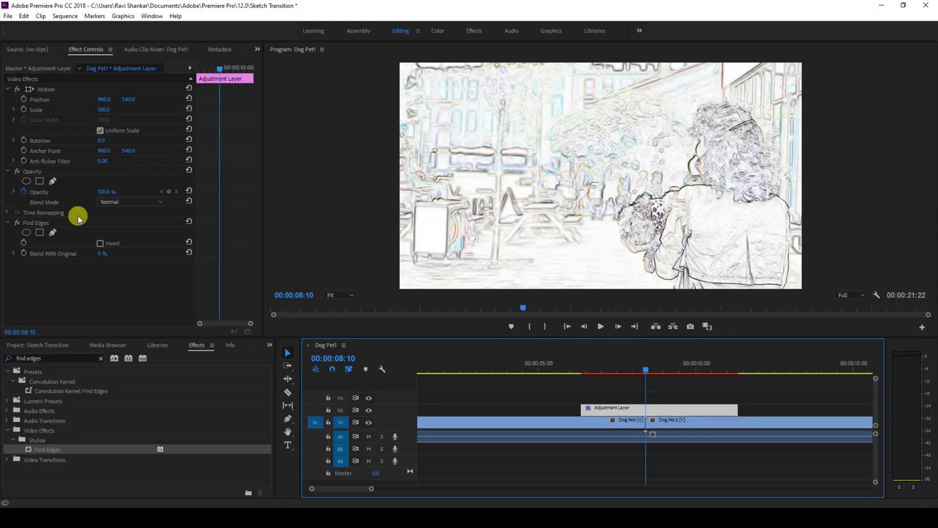
Enable Blend With Original keyframing and set it to 100 at about six seconds
{"action": "left_click", "coordinate": [24, 252]}
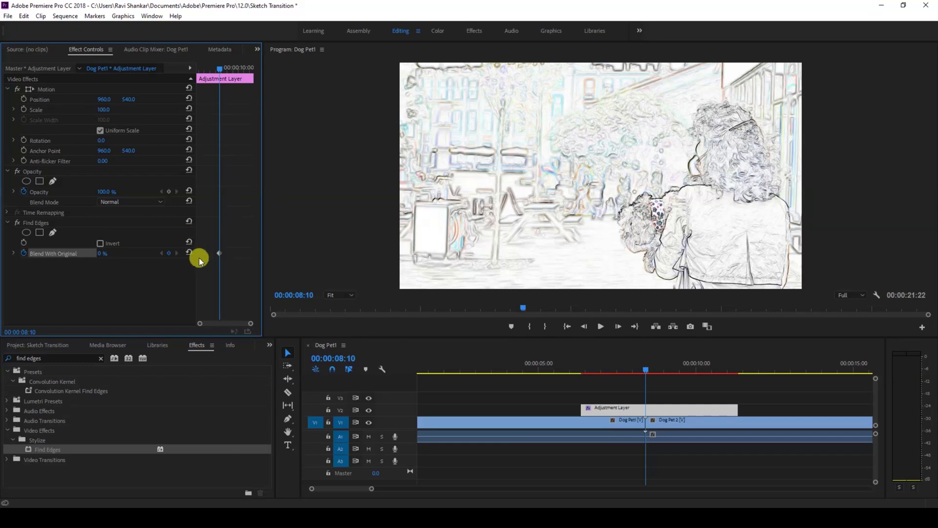
{"action": "left_click_drag", "start_coordinate": [646, 367], "coordinate": [583, 369]}
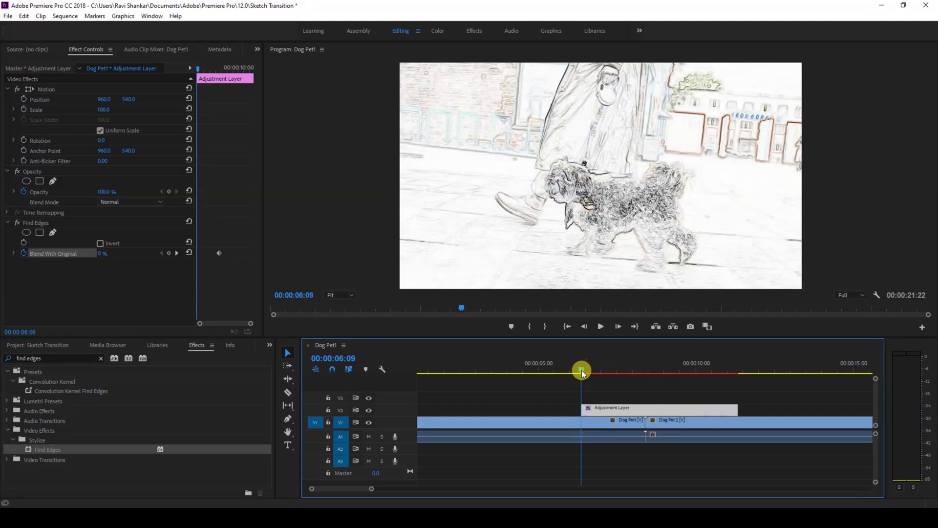
{"action": "left_click", "coordinate": [101, 255]}
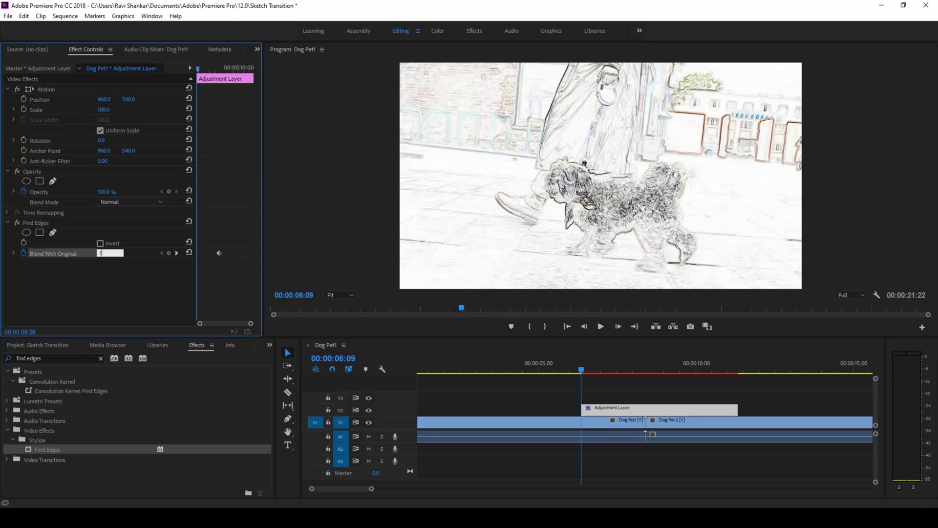
{"action": "type", "text": "100"}
{"action": "key", "text": "Return"}
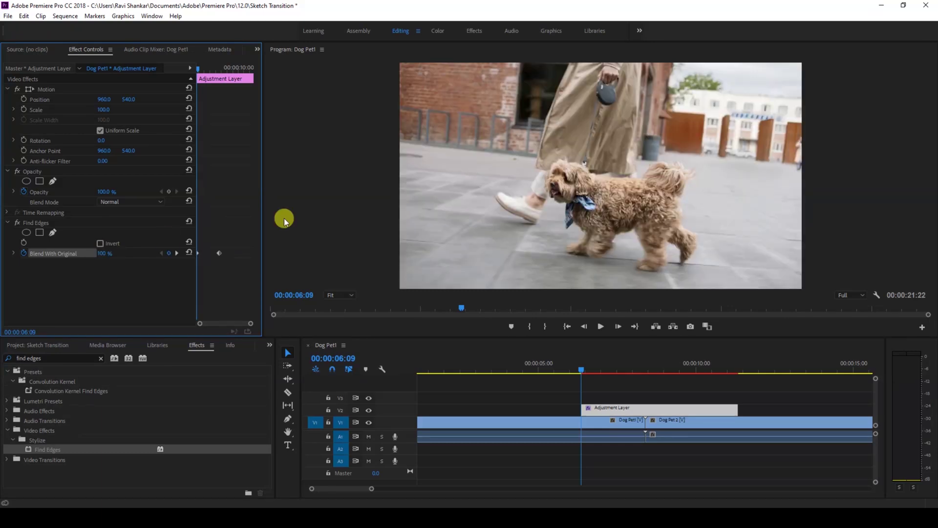
Add a 100% Blend With Original keyframe at the adjustment layer's last frame
{"action": "mouse_move", "coordinate": [582, 366]}
{"action": "left_mouse_down"}
{"action": "mouse_move", "coordinate": [646, 379]}
{"action": "mouse_move", "coordinate": [647, 368]}
{"action": "mouse_move", "coordinate": [737, 363]}
{"action": "left_mouse_up"}
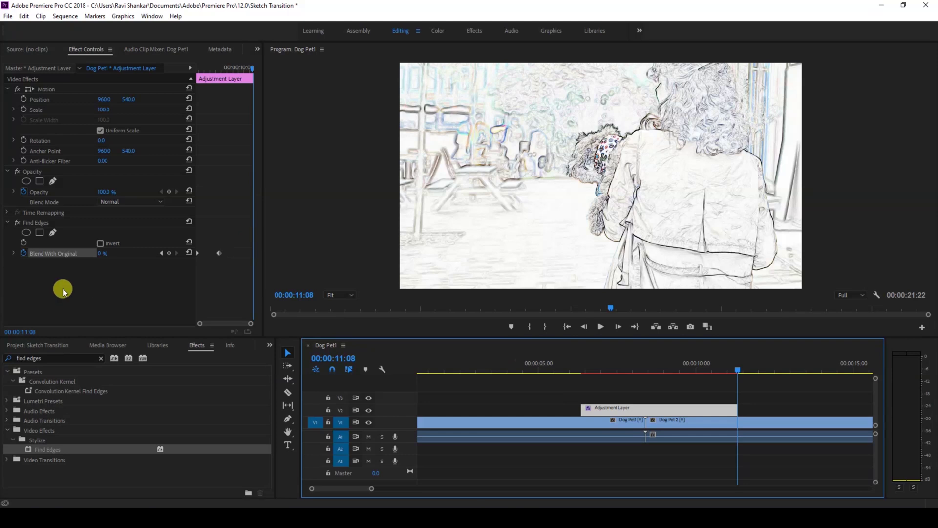
{"action": "left_click", "coordinate": [101, 254]}
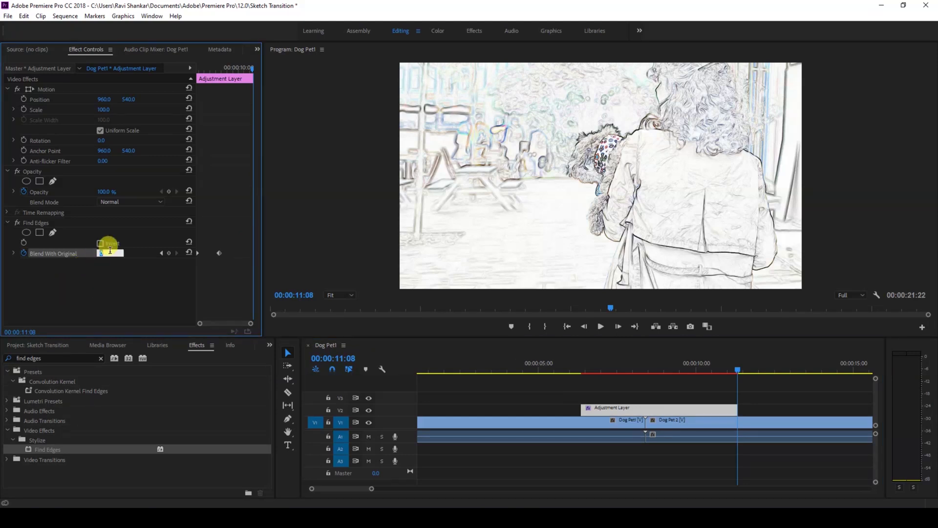
{"action": "left_click", "coordinate": [110, 252]}
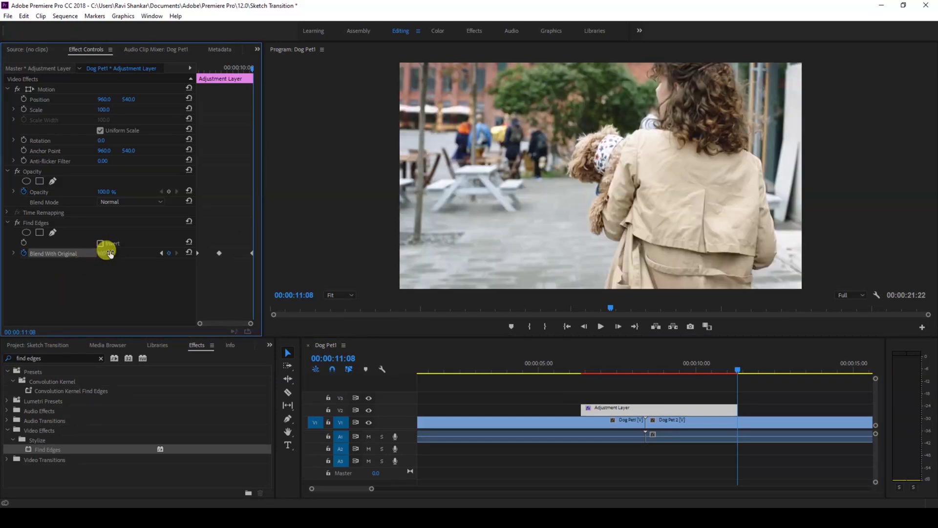
{"action": "left_click", "coordinate": [196, 251]}
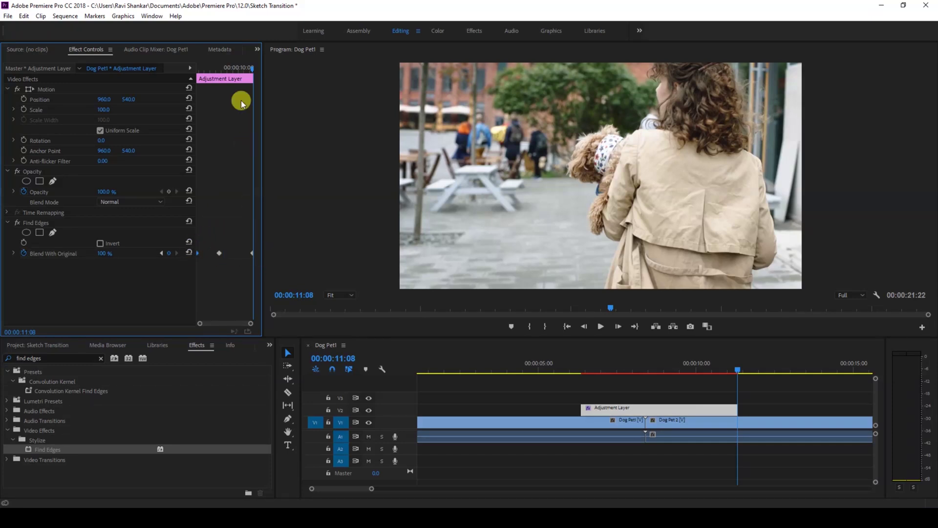
{"action": "left_click_drag", "start_coordinate": [248, 68], "coordinate": [193, 67]}
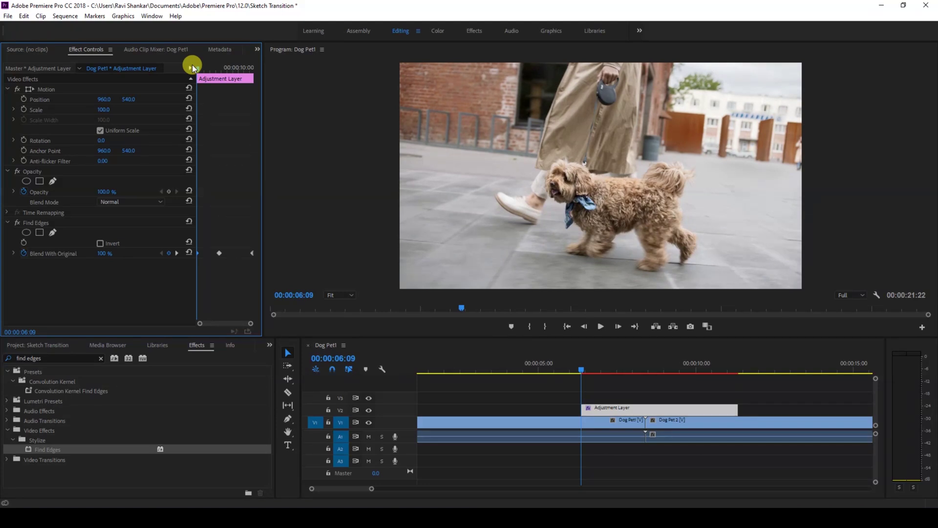
{"action": "left_click", "coordinate": [456, 348]}
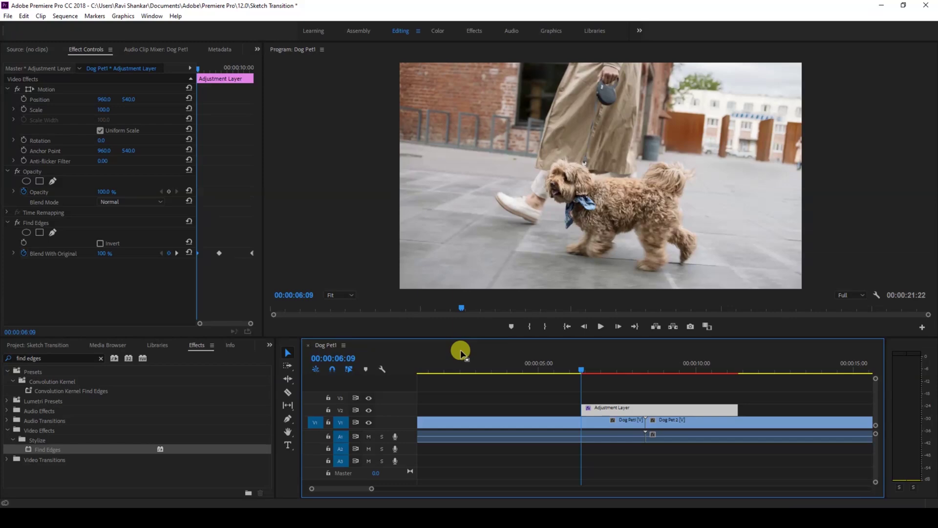
{"action": "left_click", "coordinate": [465, 368]}
{"action": "key", "text": "space"}
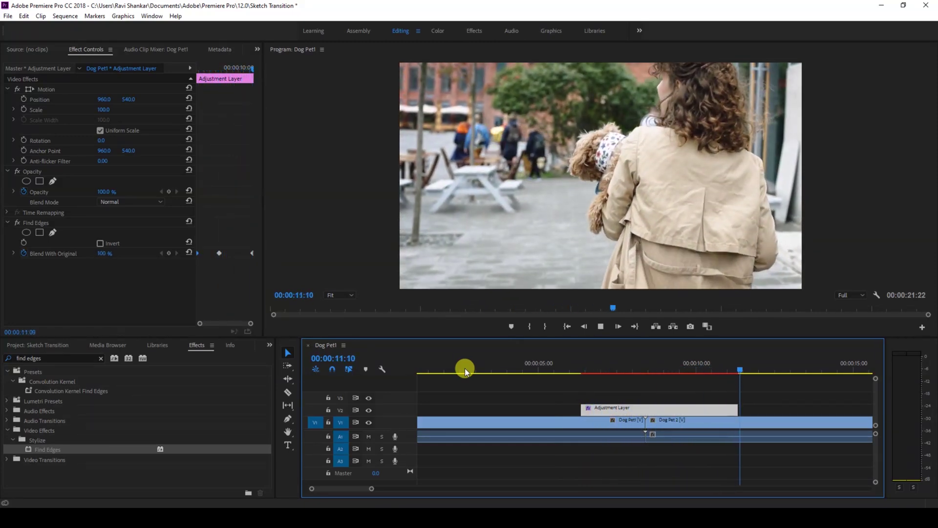
{"action": "left_click", "coordinate": [564, 359]}
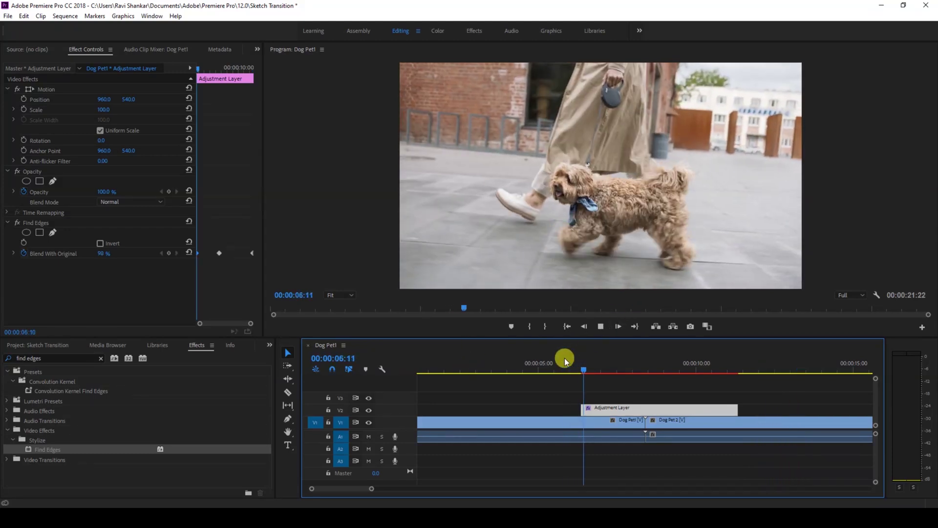
{"action": "key", "text": "space"}
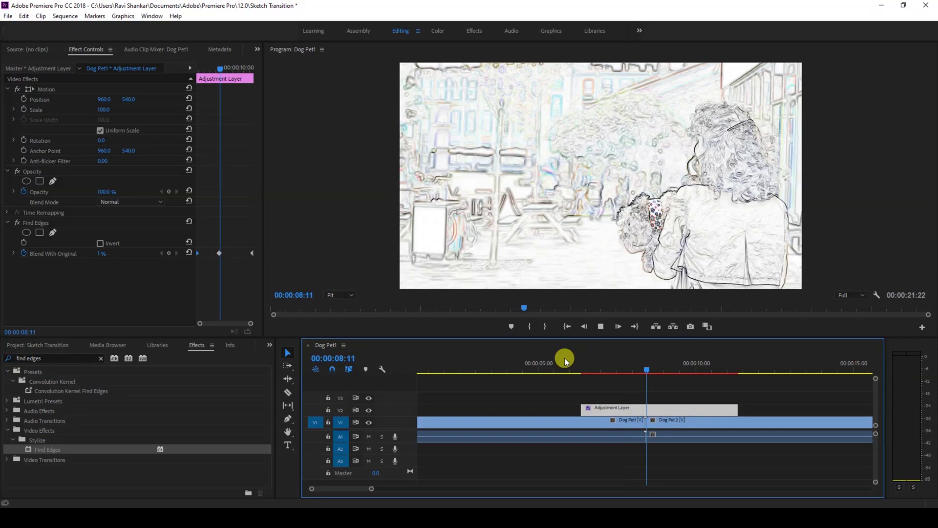
{"action": "left_click", "coordinate": [8, 460]}
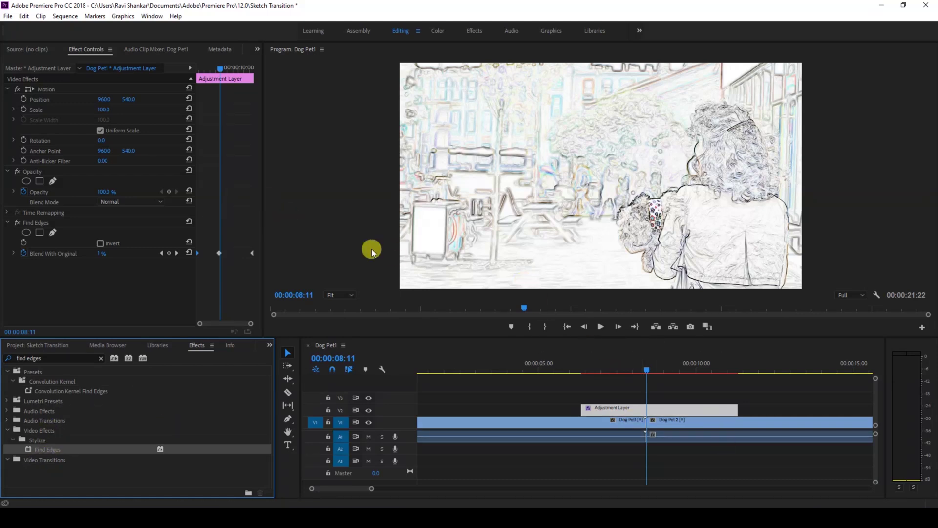
{"action": "left_click", "coordinate": [551, 362]}
{"action": "key", "text": "space"}
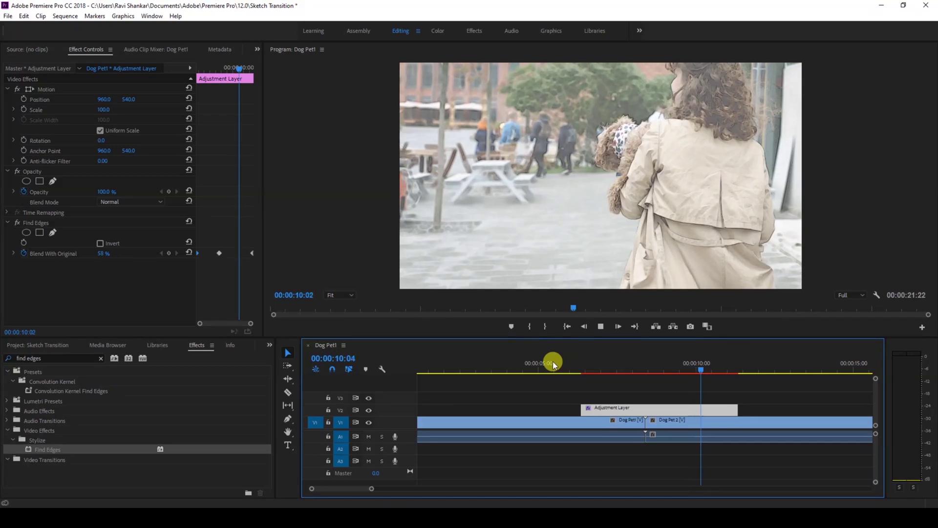
{"action": "key", "text": "space"}
{"action": "left_click", "coordinate": [553, 361]}
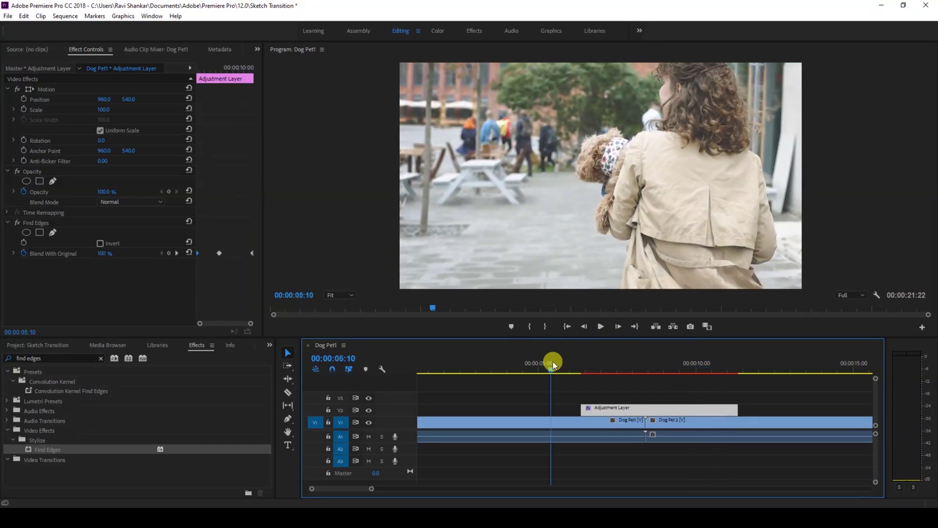
{"action": "key", "text": "space"}
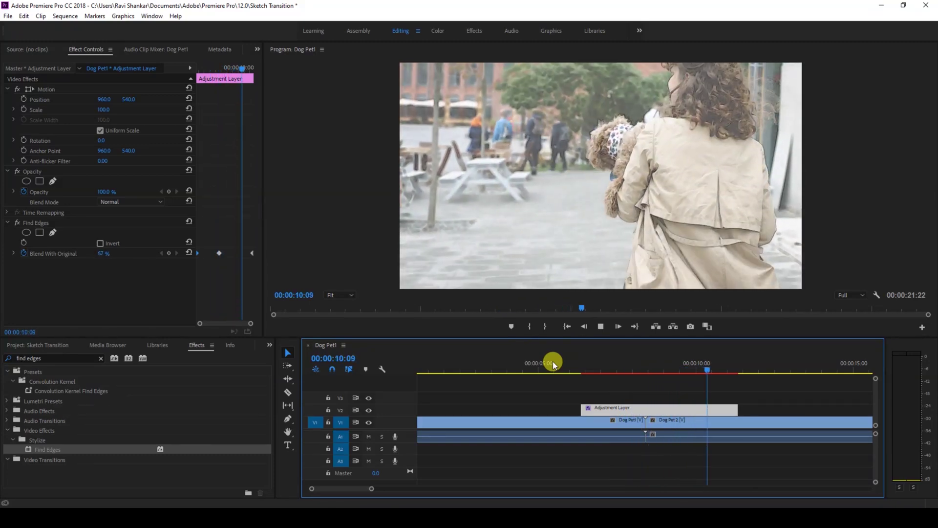
{"action": "left_click", "coordinate": [553, 362]}
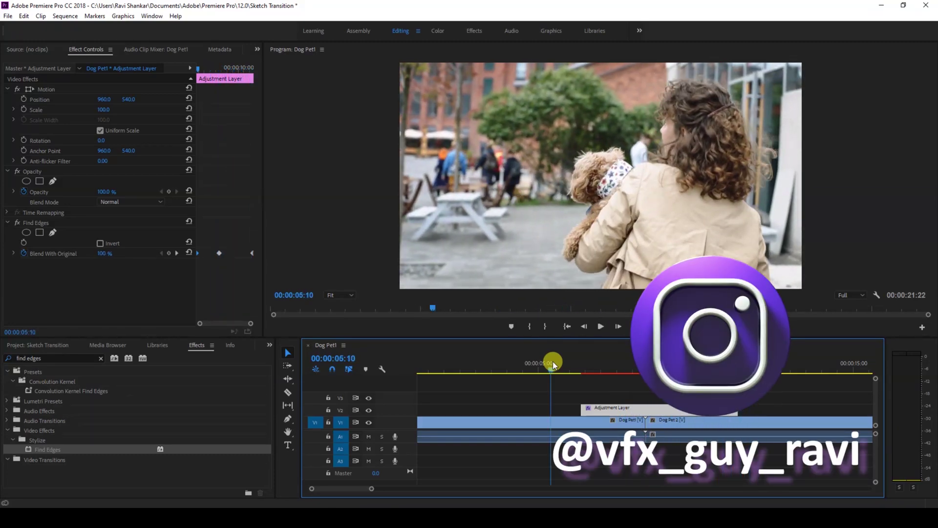
{"action": "key", "text": "space"}
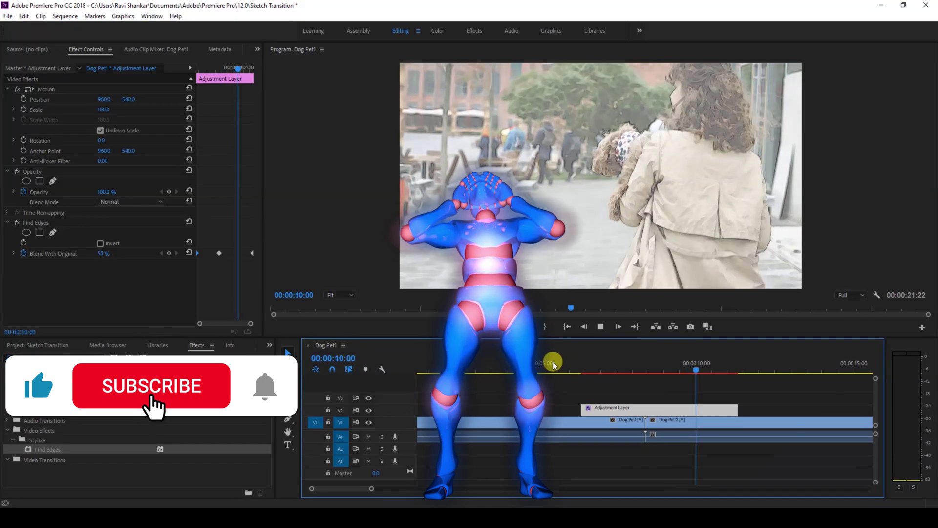
{"action": "key", "text": "space"}
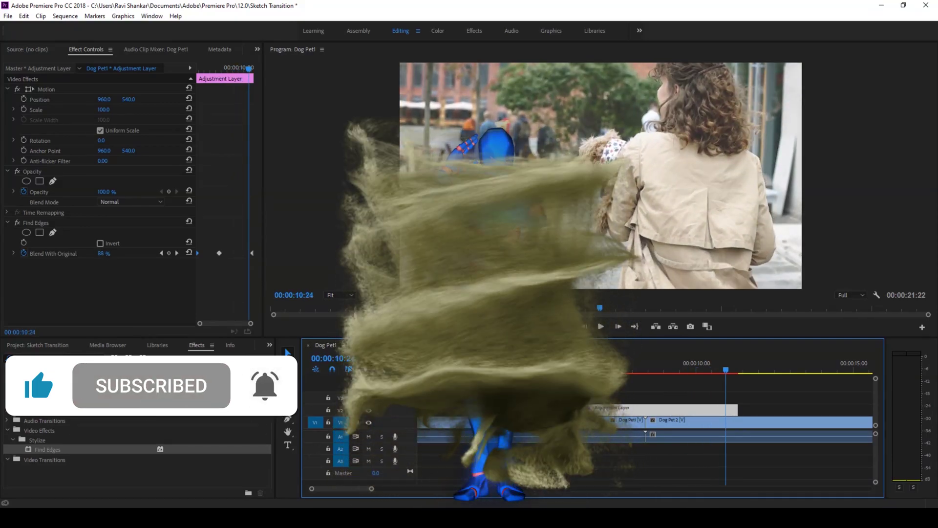